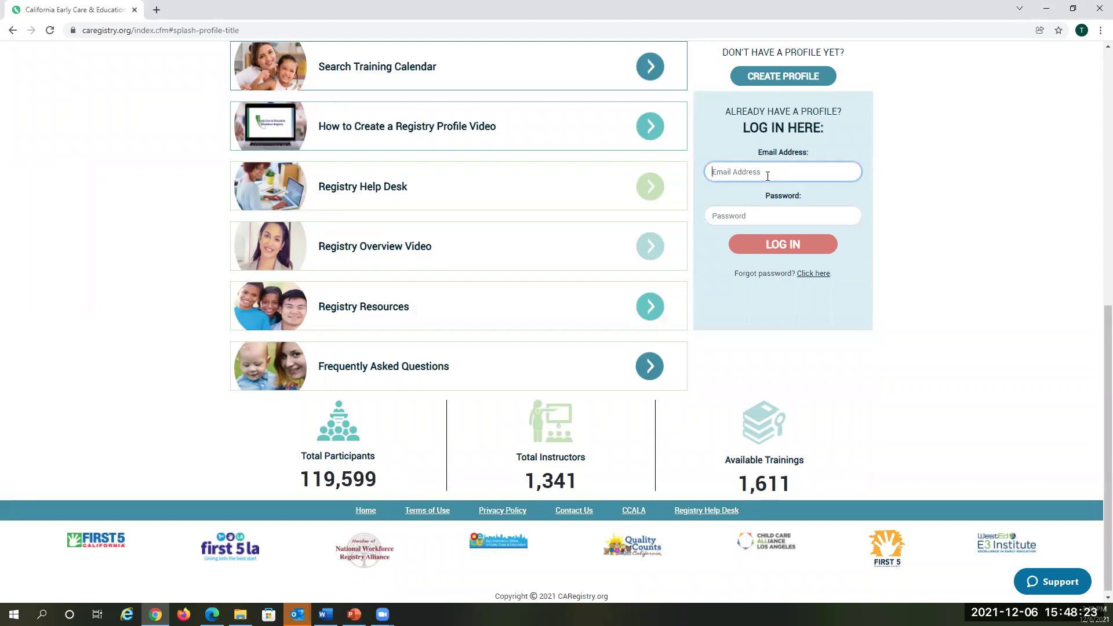
Step: Log in with the teacher's e-mail and password, then expand Stipends & Pathways in the sidebar
key("Tab")
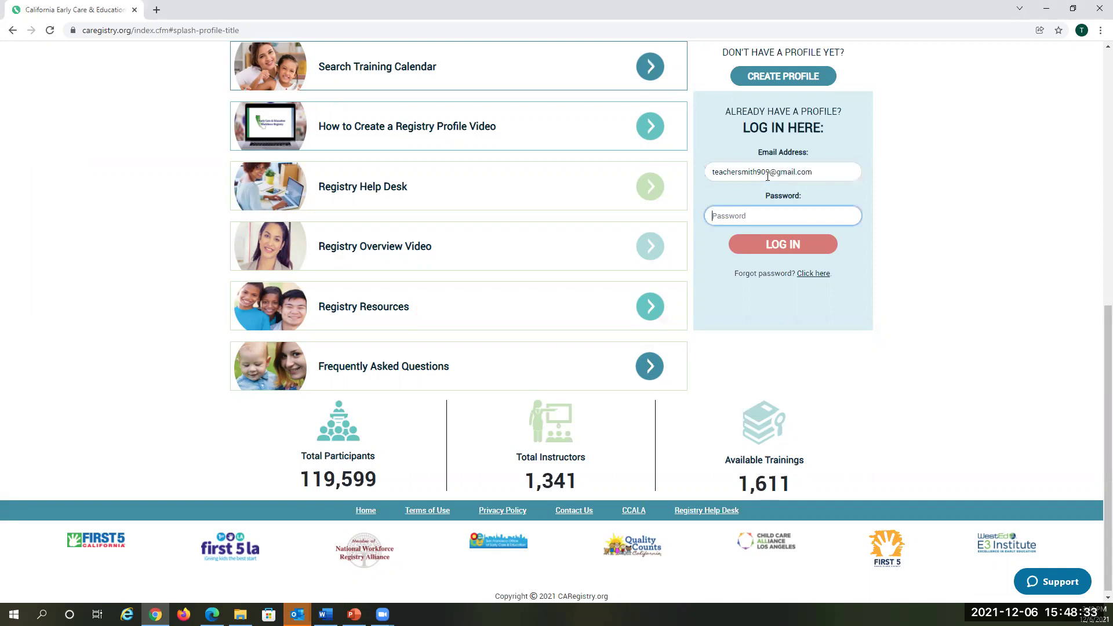
type("********")
left_click(805, 246)
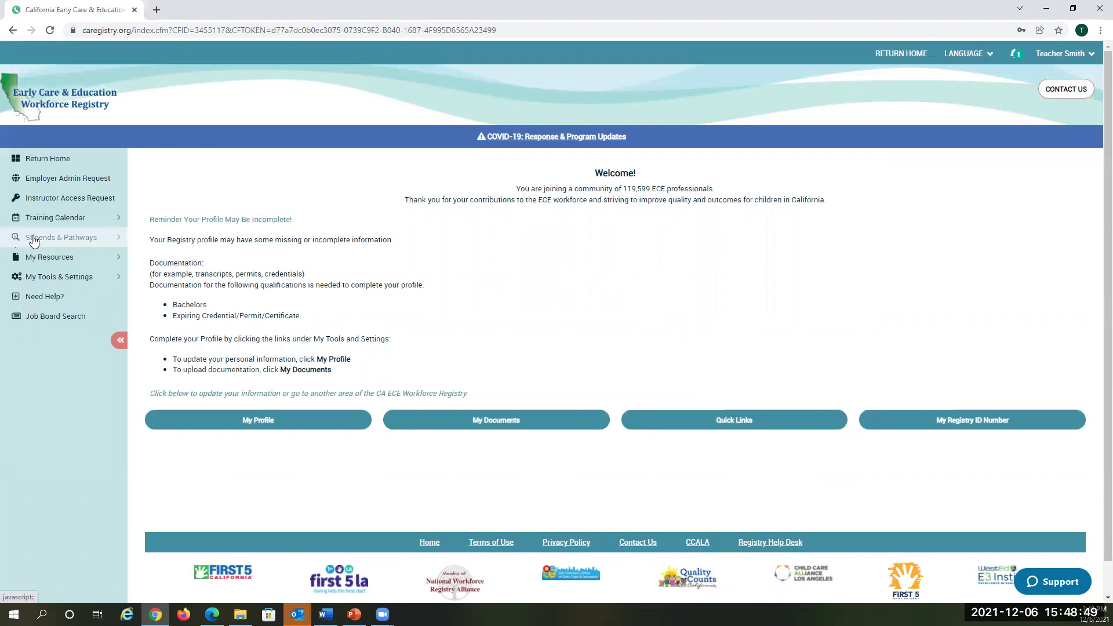
left_click(34, 238)
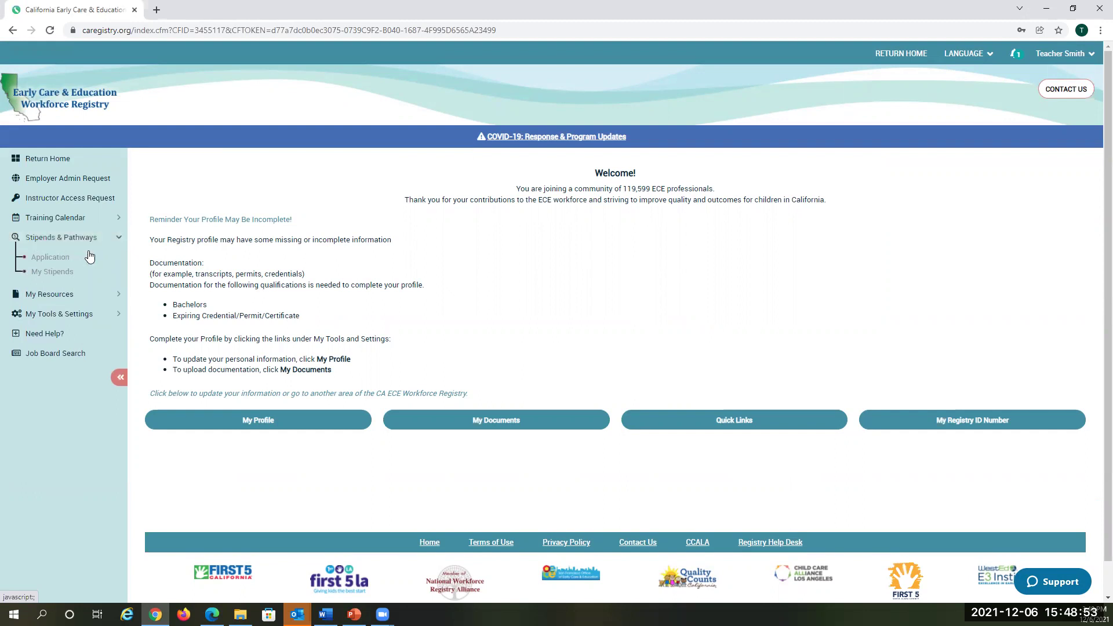
Step: On the stipend Application page, review the personal and employment information and confirm it
left_click(48, 261)
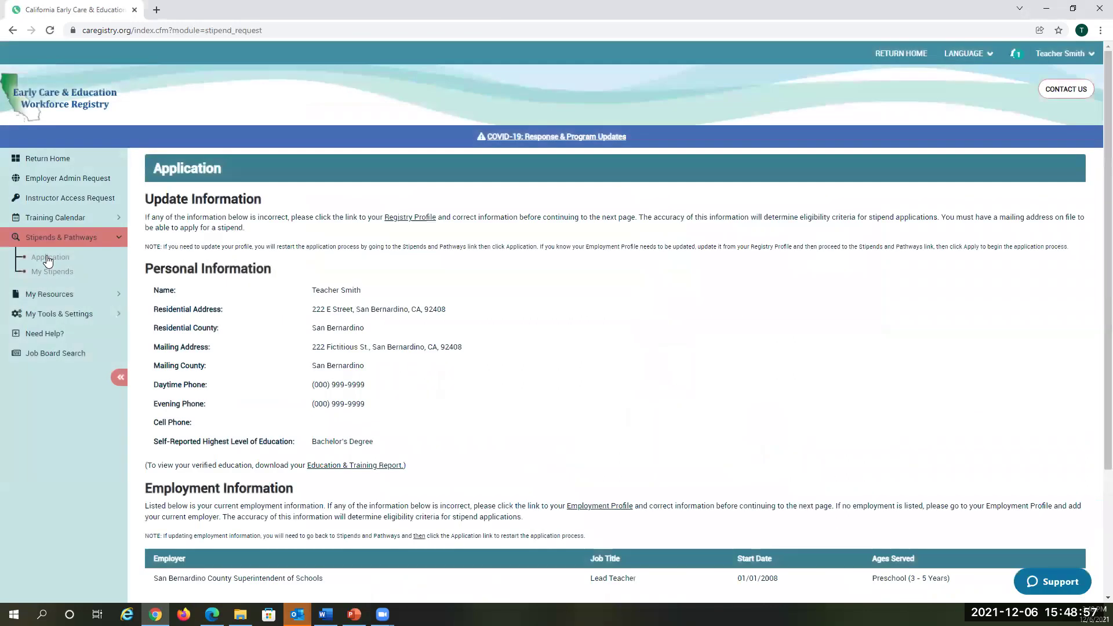
scroll(392, 328, "down", 2)
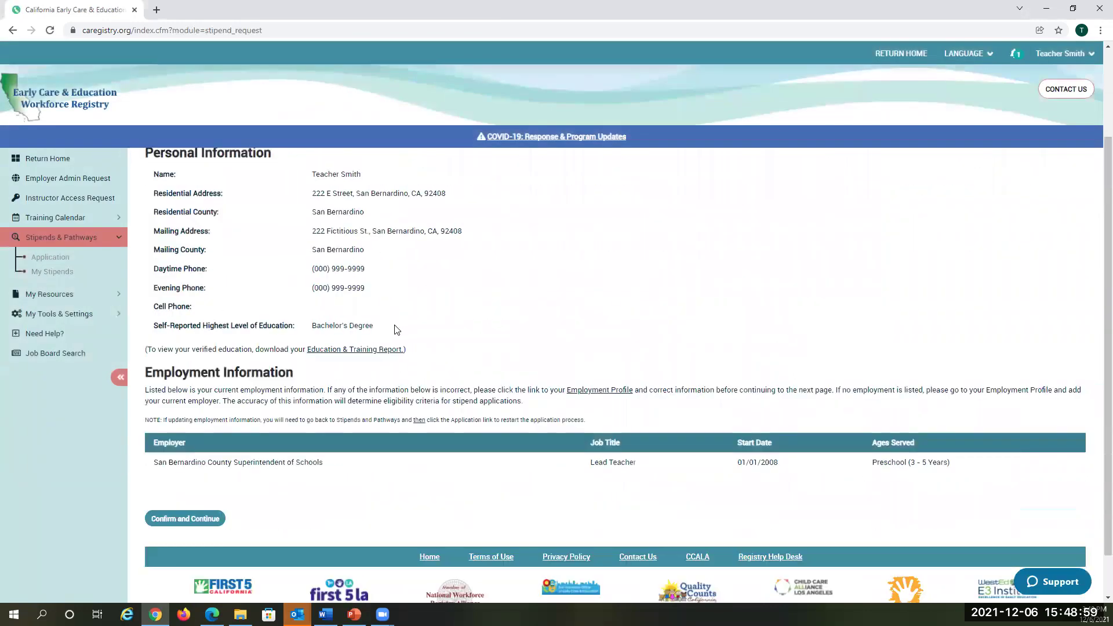
scroll(397, 329, "up", 1)
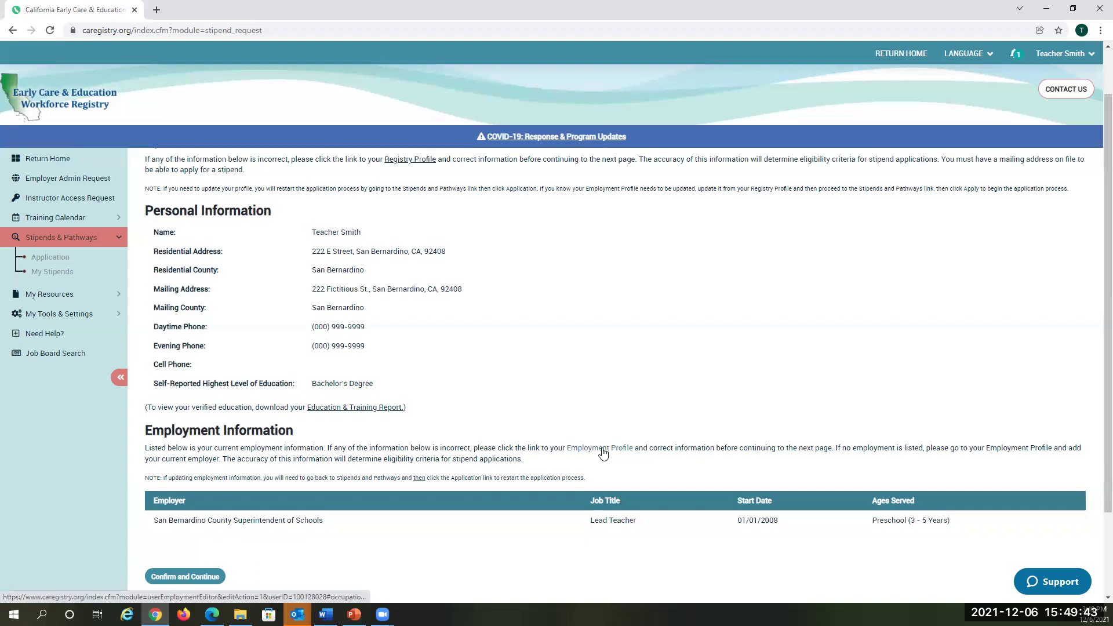
scroll(603, 453, "up", 1)
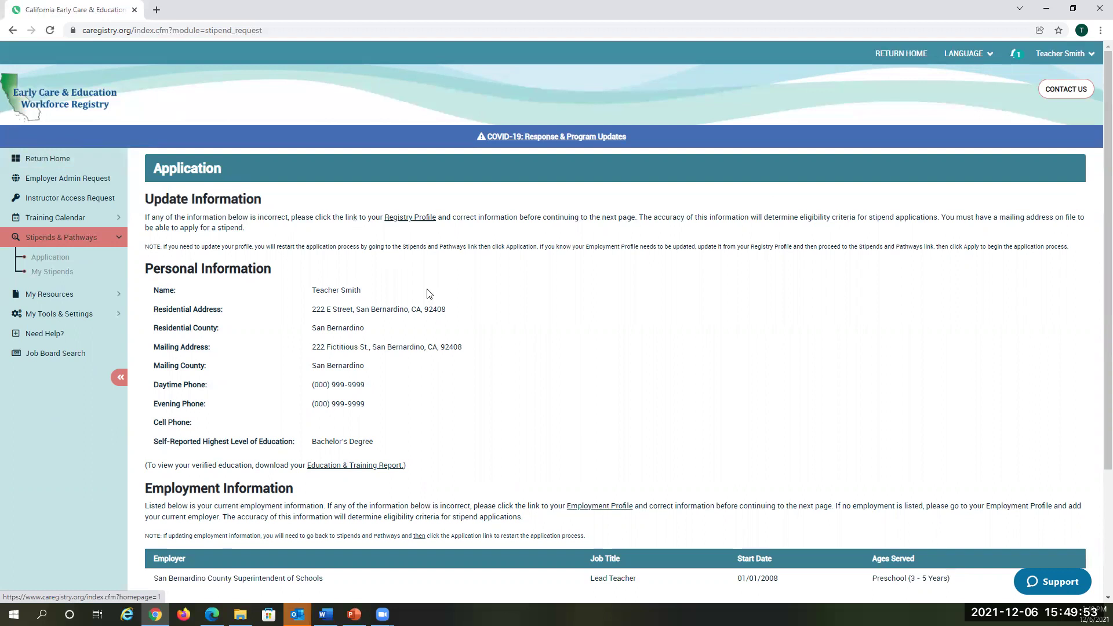
scroll(517, 342, "down", 1)
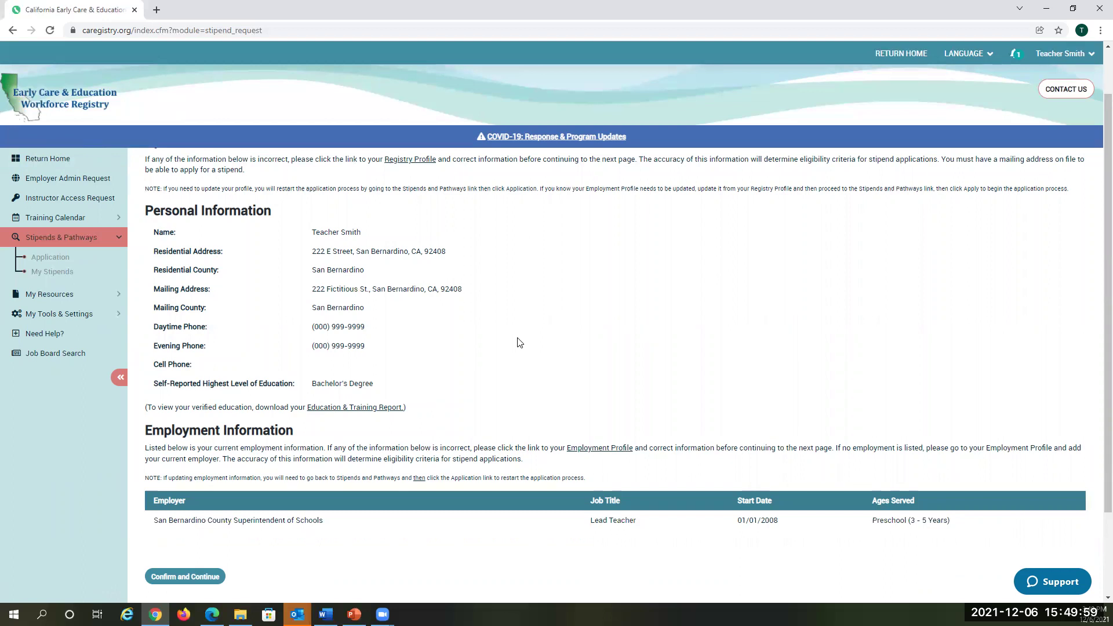
left_click(184, 578)
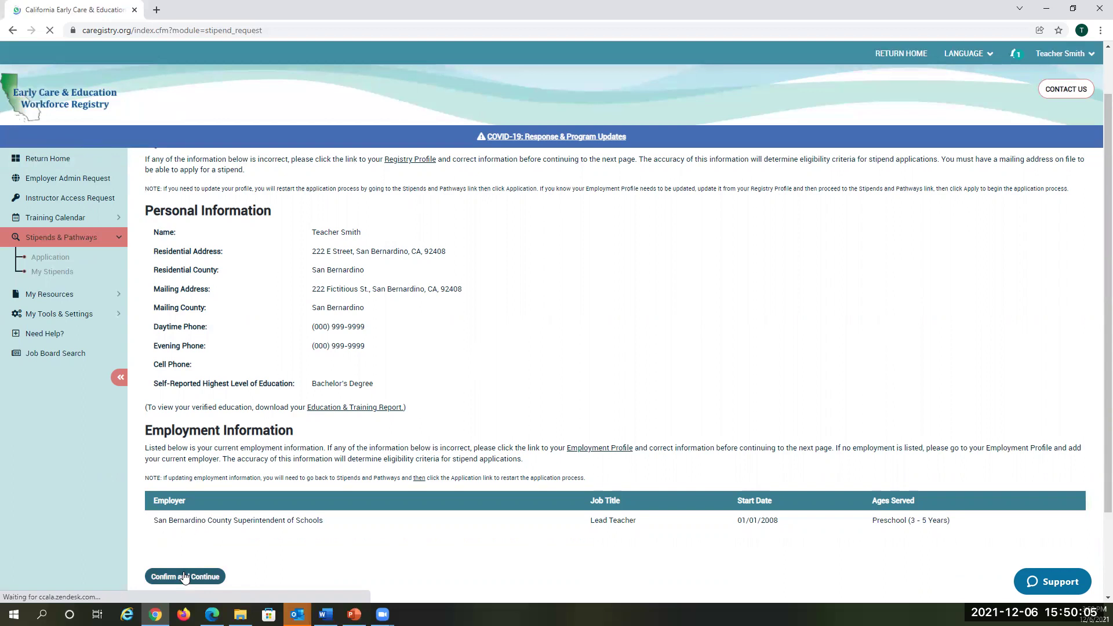
left_click(184, 577)
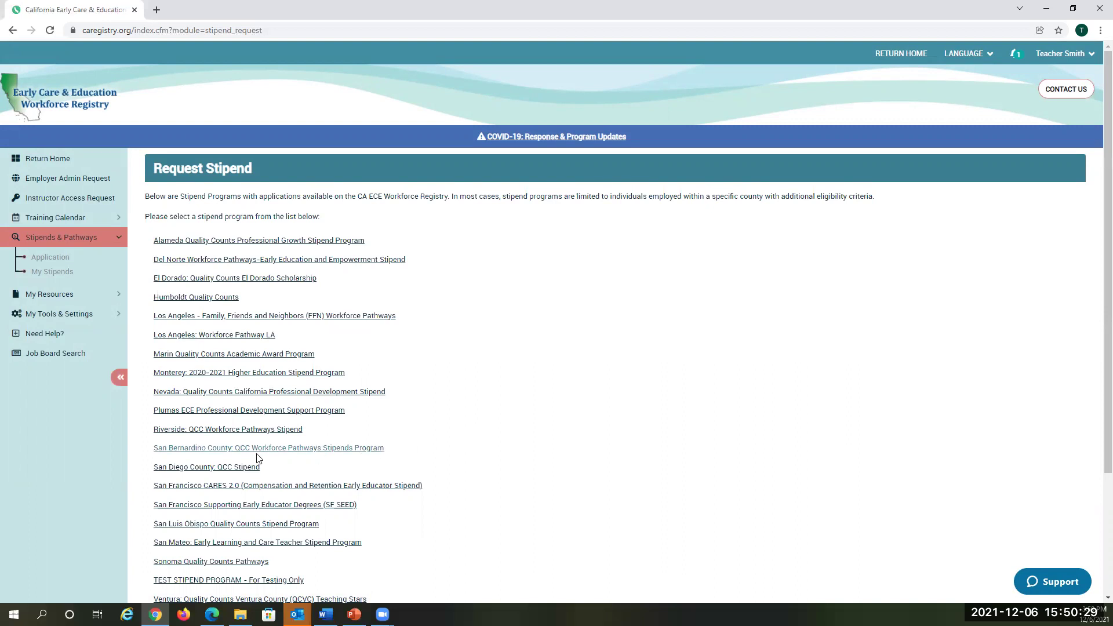
Step: Choose San Bernardino County: QCC Workforce Pathways Stipends Program and proceed to its online application
left_click(224, 453)
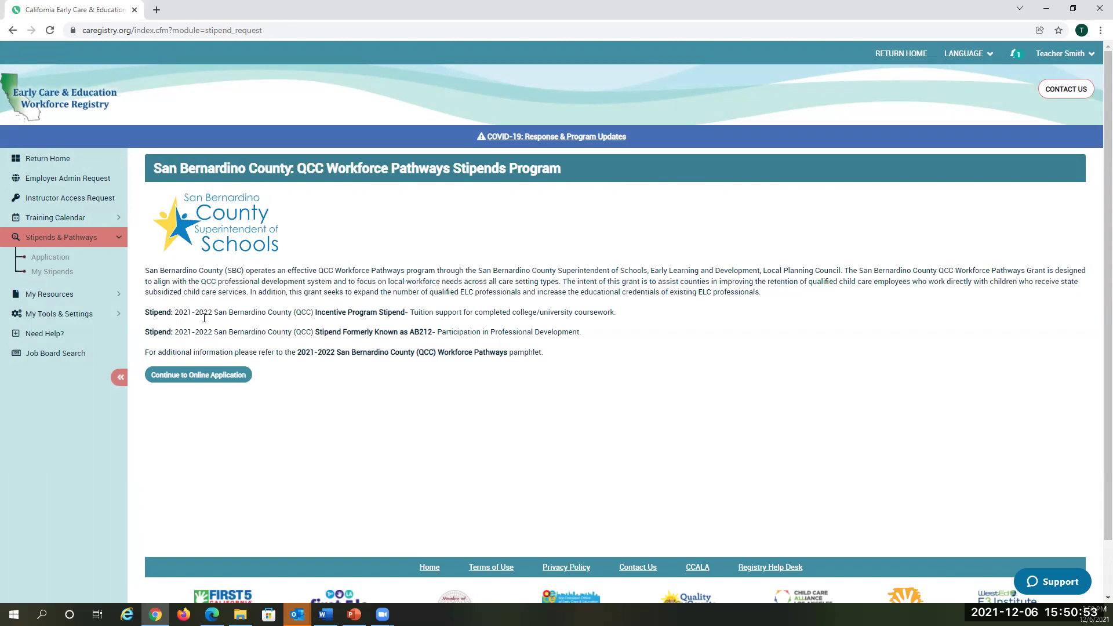
left_click(193, 382)
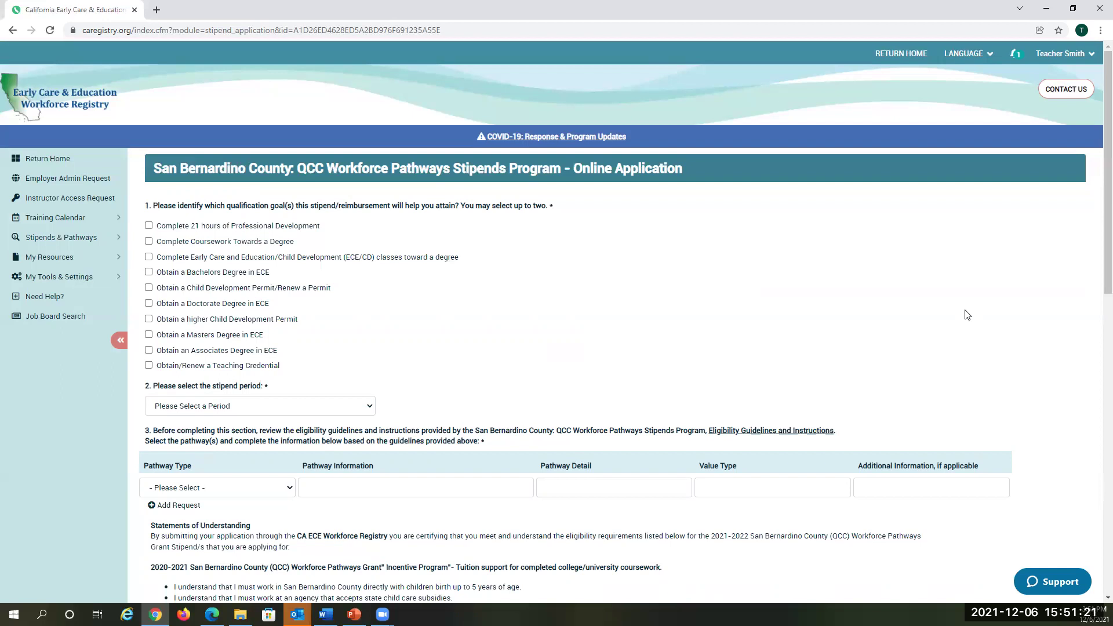
Step: Tick the 21 hours PD and Child Development Permit goals and set the stipend period to Spring 2022
left_click(149, 225)
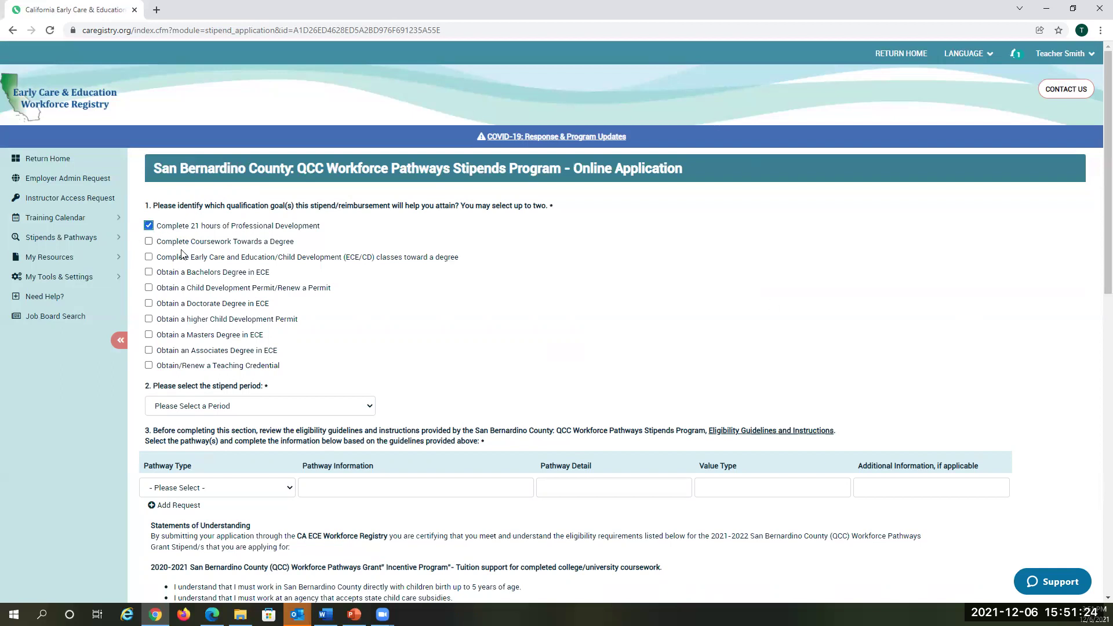
left_click(148, 288)
scroll(502, 340, "down", 1)
scroll(502, 341, "down", 1)
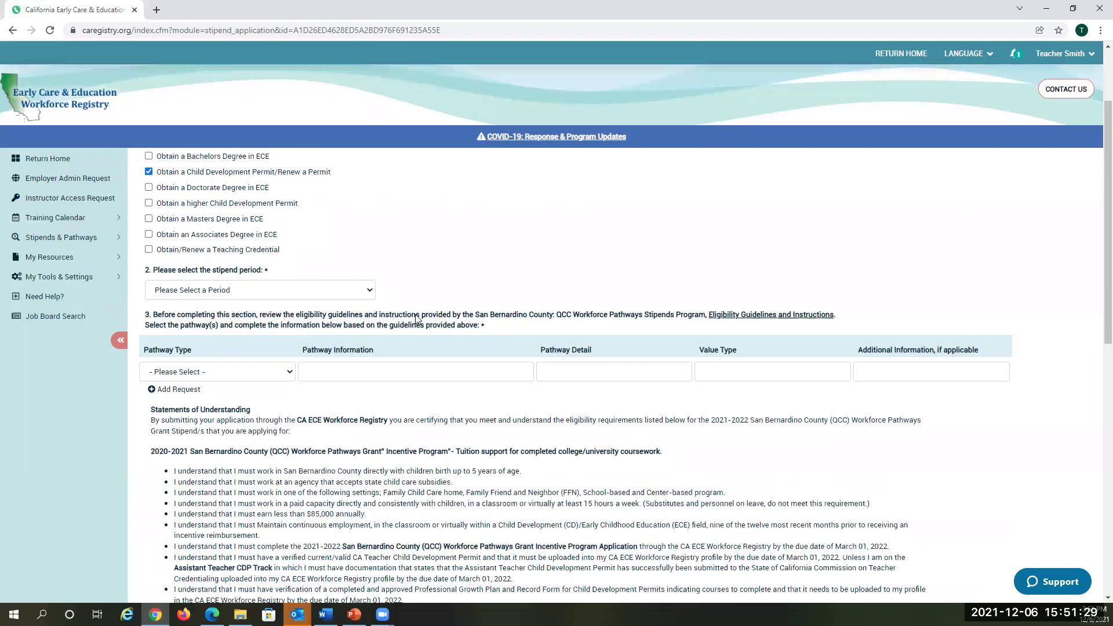
scroll(432, 339, "down", 1)
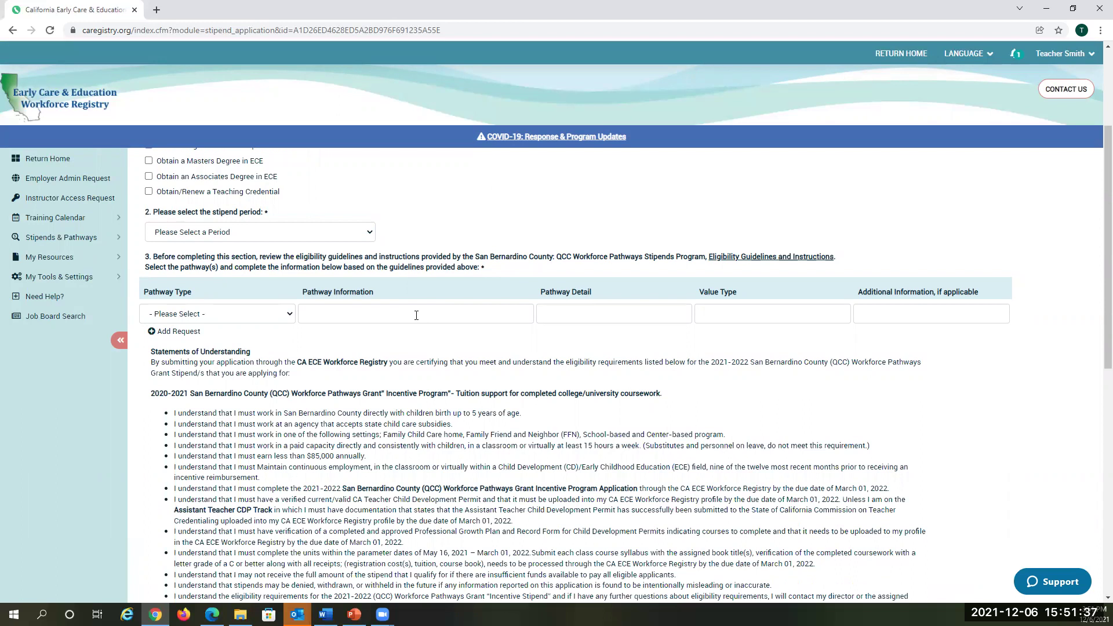
left_click(262, 231)
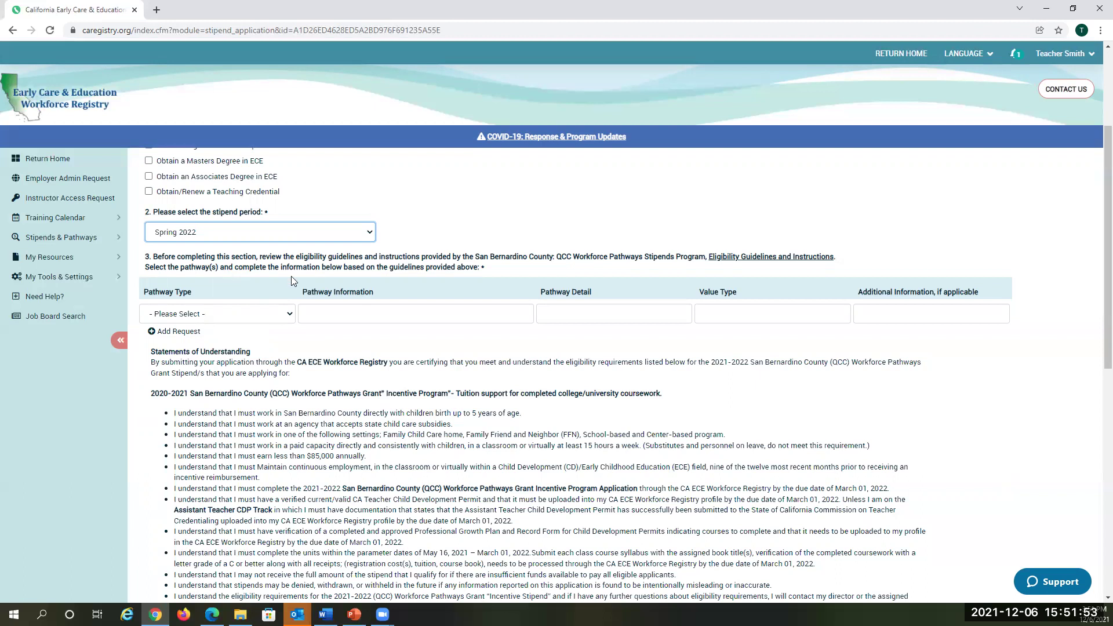
left_click(429, 233)
scroll(428, 233, "down", 1)
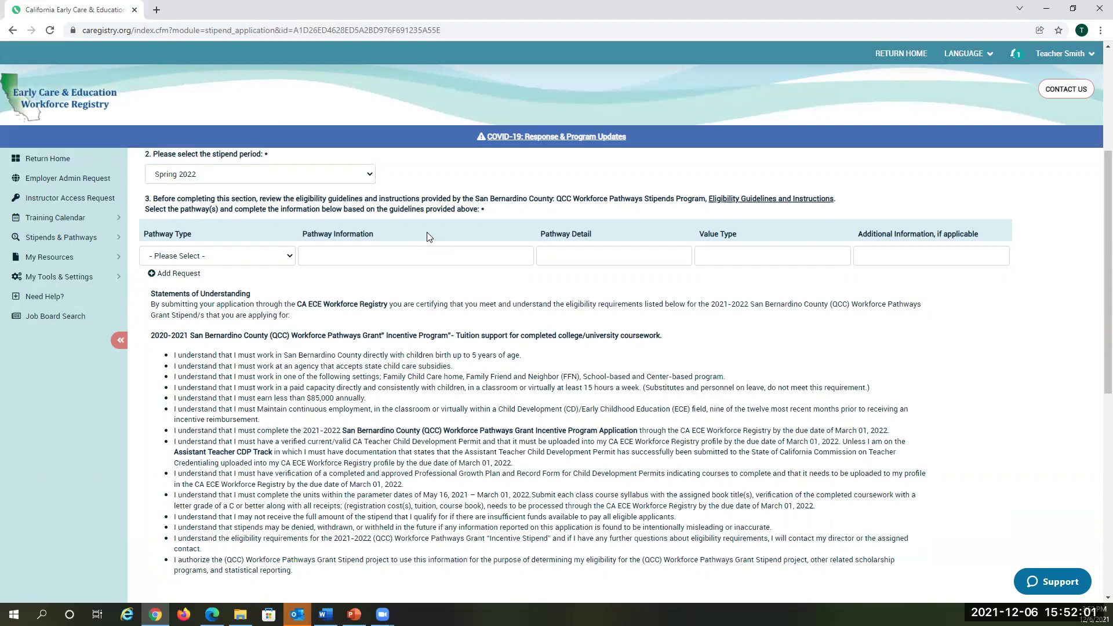
Step: Add a Professional Development - Clock Hours pathway with information 'Various PD' and 21 hours
left_click(172, 257)
left_click(218, 293)
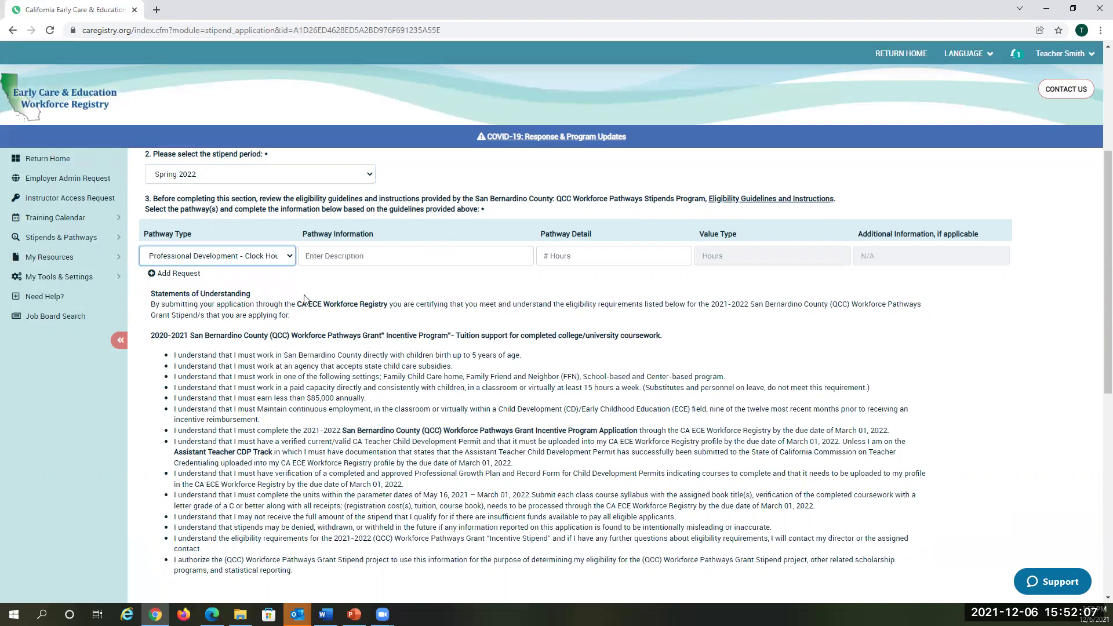
left_click(352, 259)
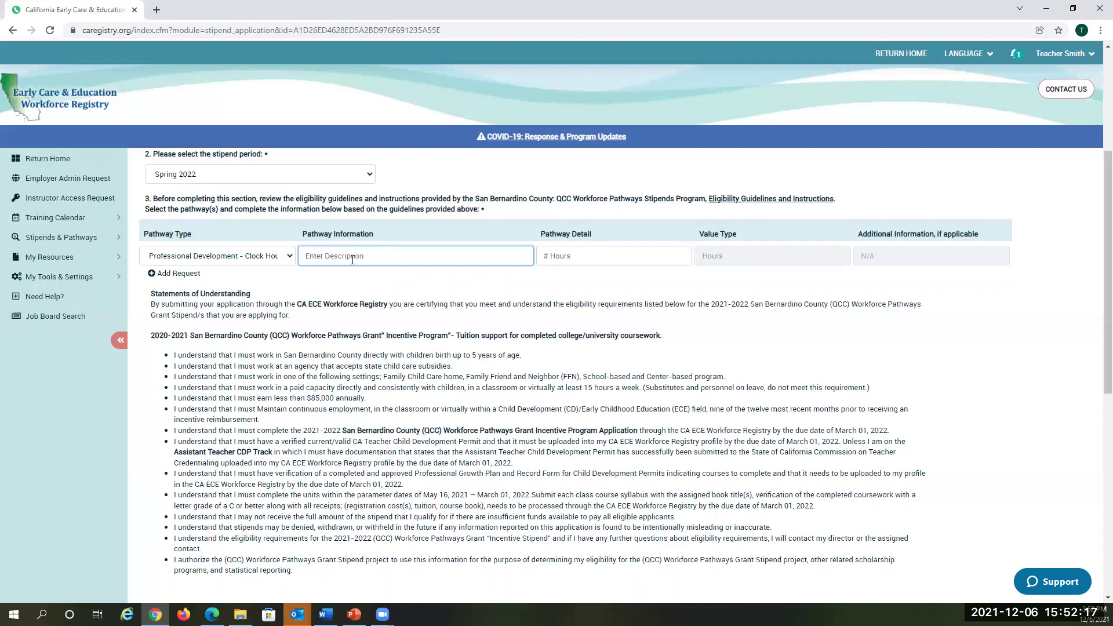
type("Various PD")
scroll(690, 408, "up", 1)
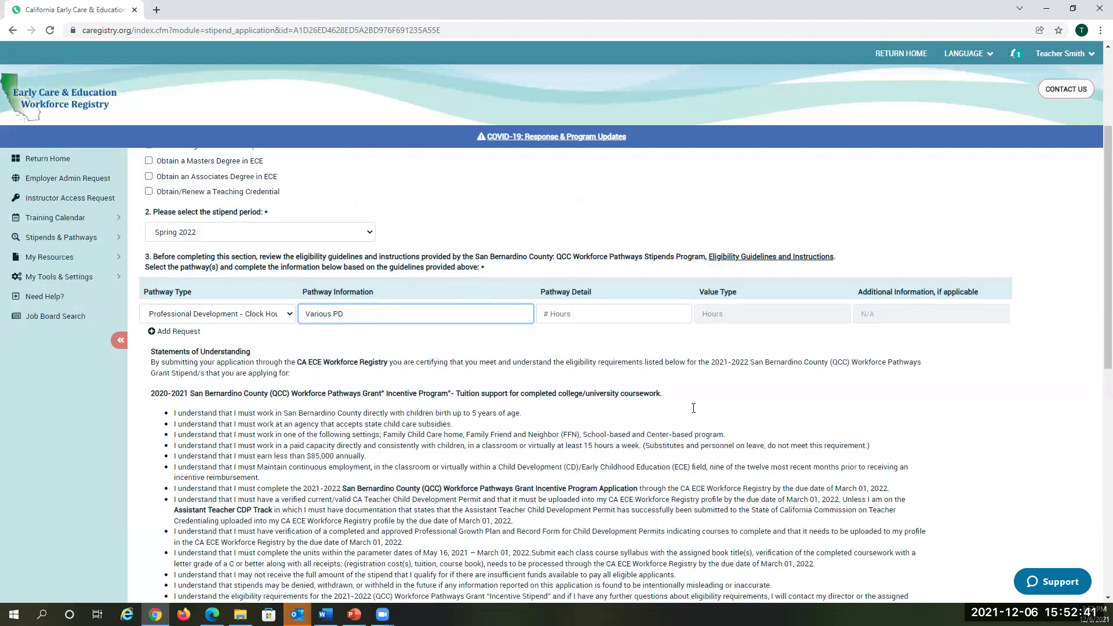
left_click(591, 318)
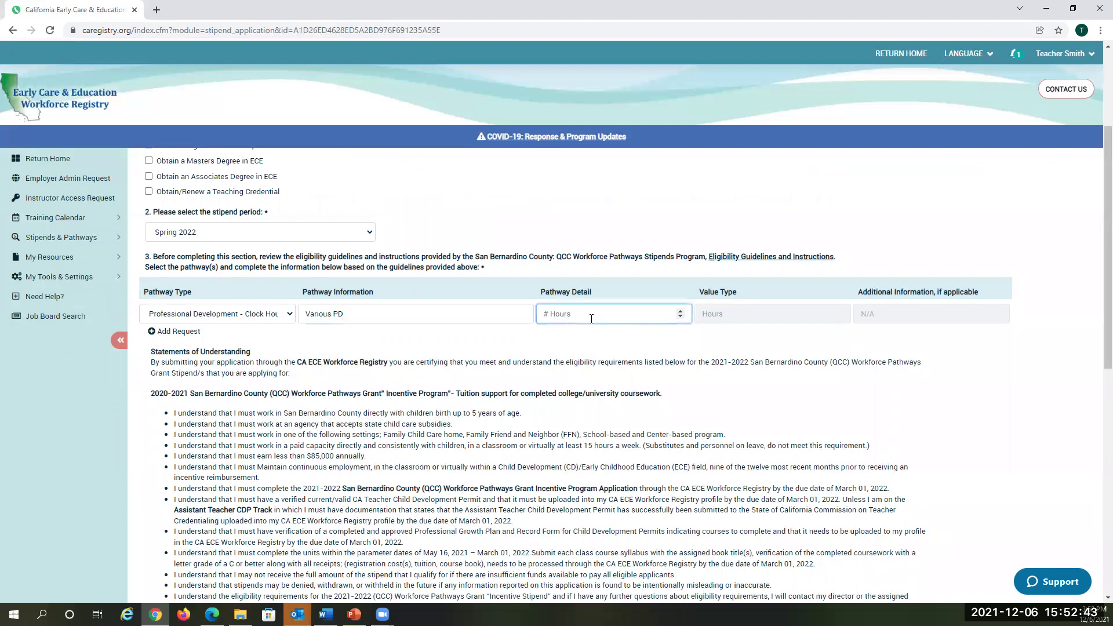
type("21")
left_click(661, 338)
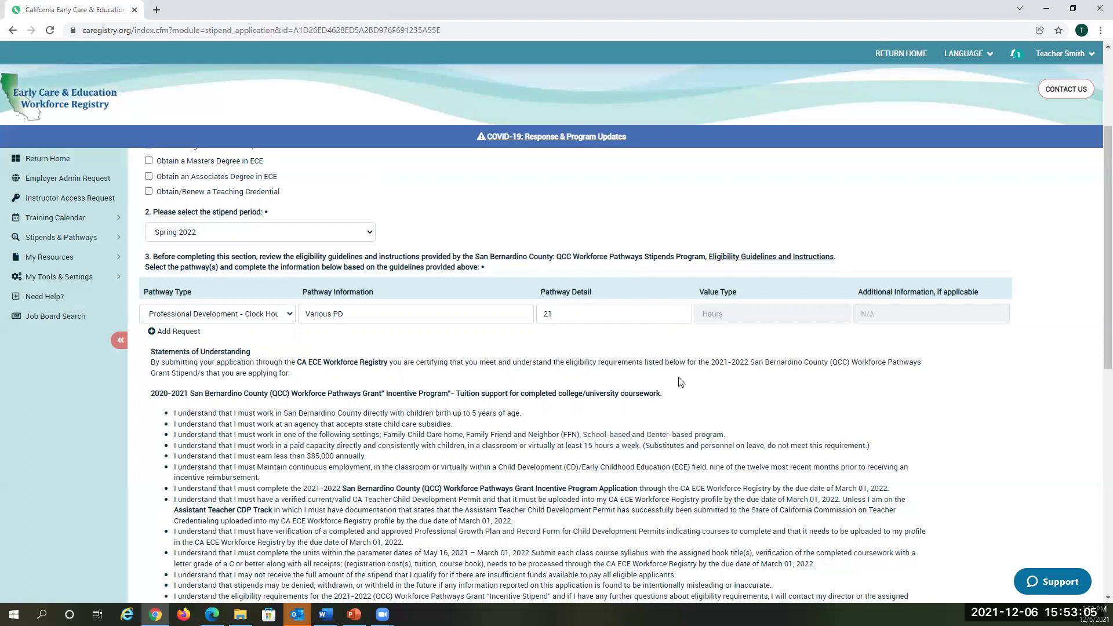
Step: Read the Workforce Pathways Grant terms at the bottom and submit the stipend application
scroll(678, 377, "down", 1)
scroll(679, 377, "down", 1)
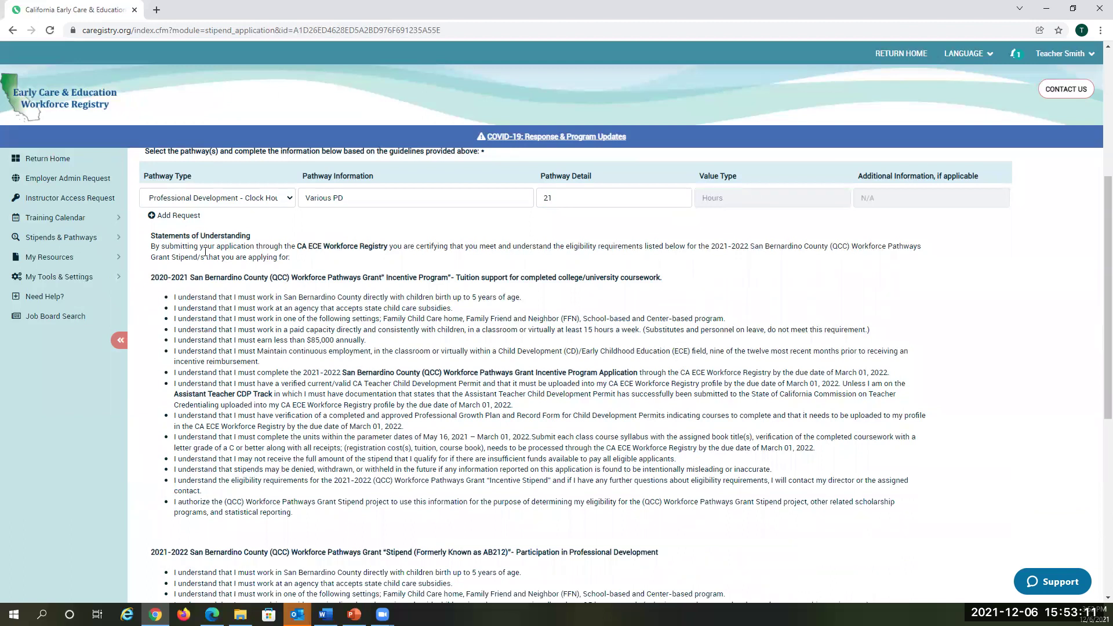
scroll(341, 396, "down", 4)
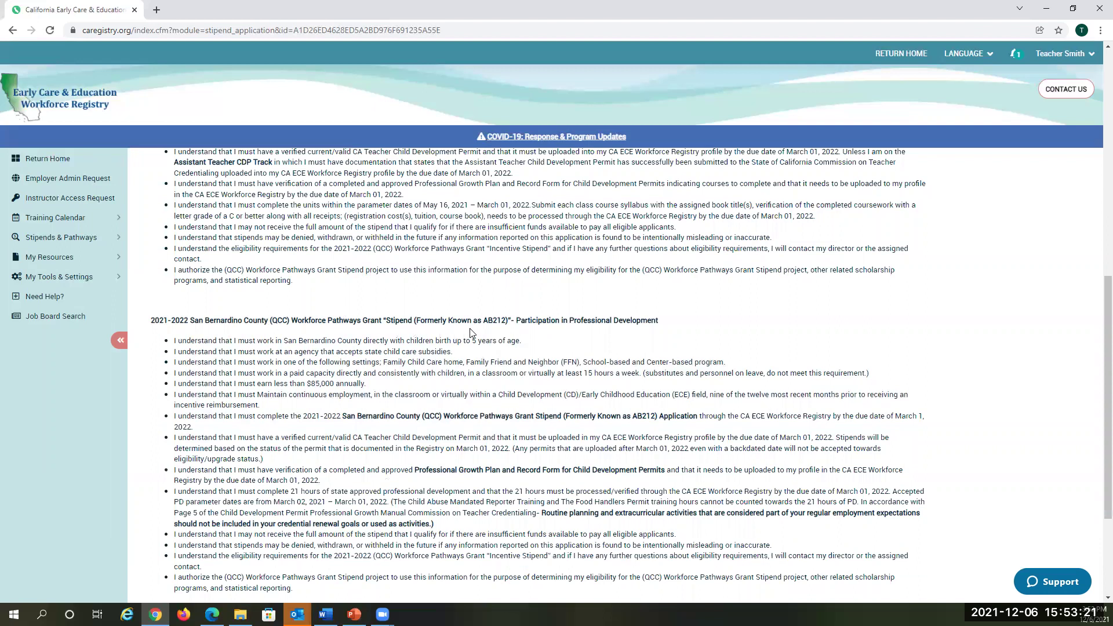
scroll(470, 332, "down", 1)
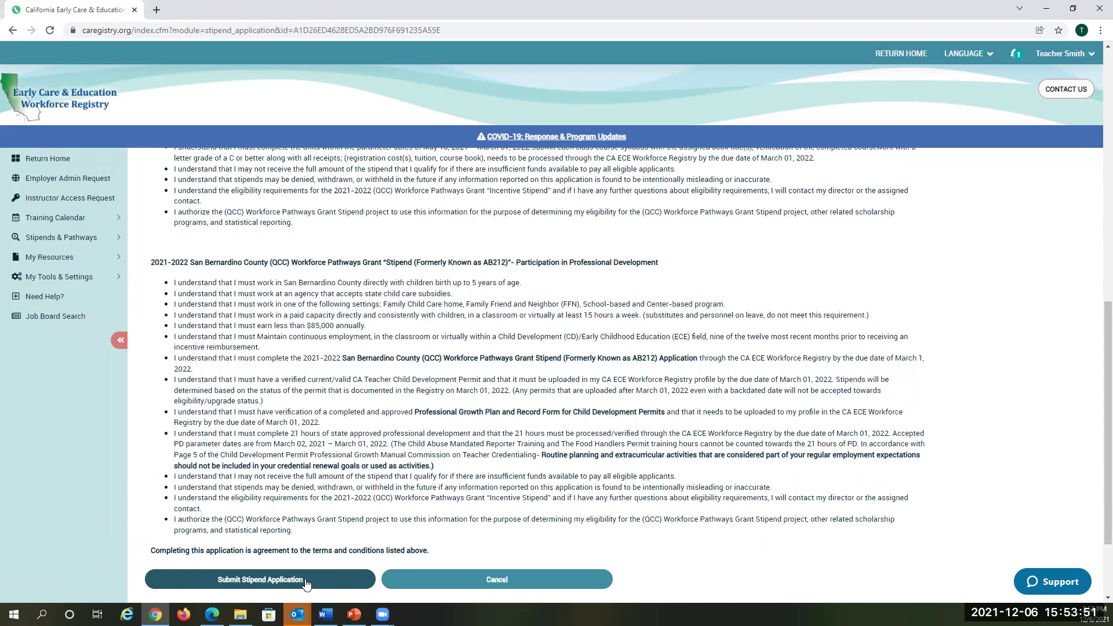
left_click(305, 580)
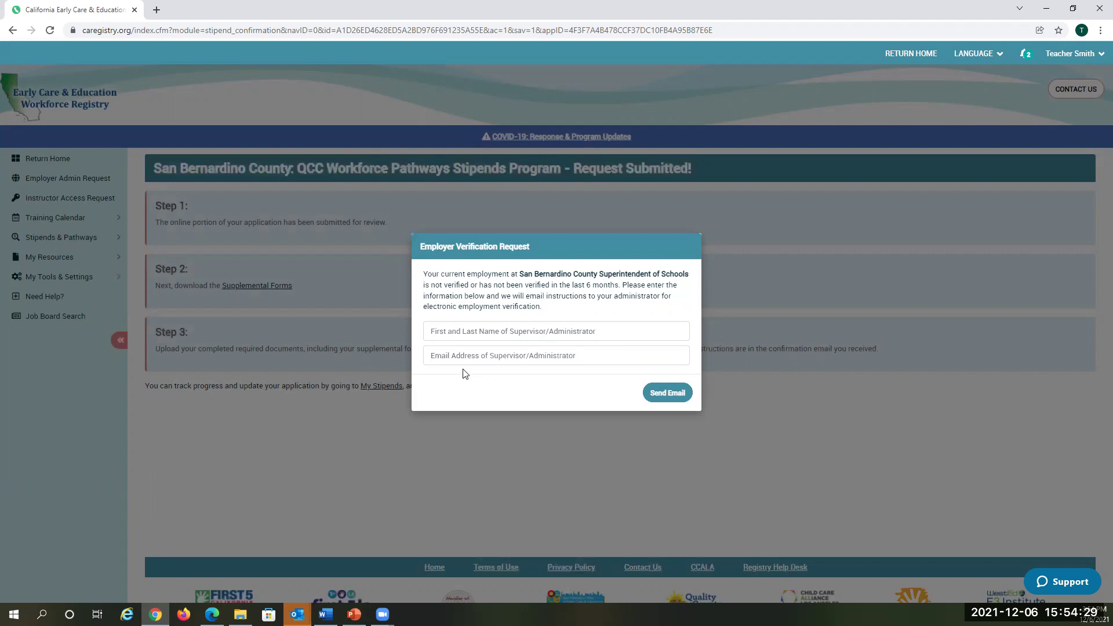
Step: Fill in the supervisor's full name and e-mail address and send the employer verification request
left_click(478, 335)
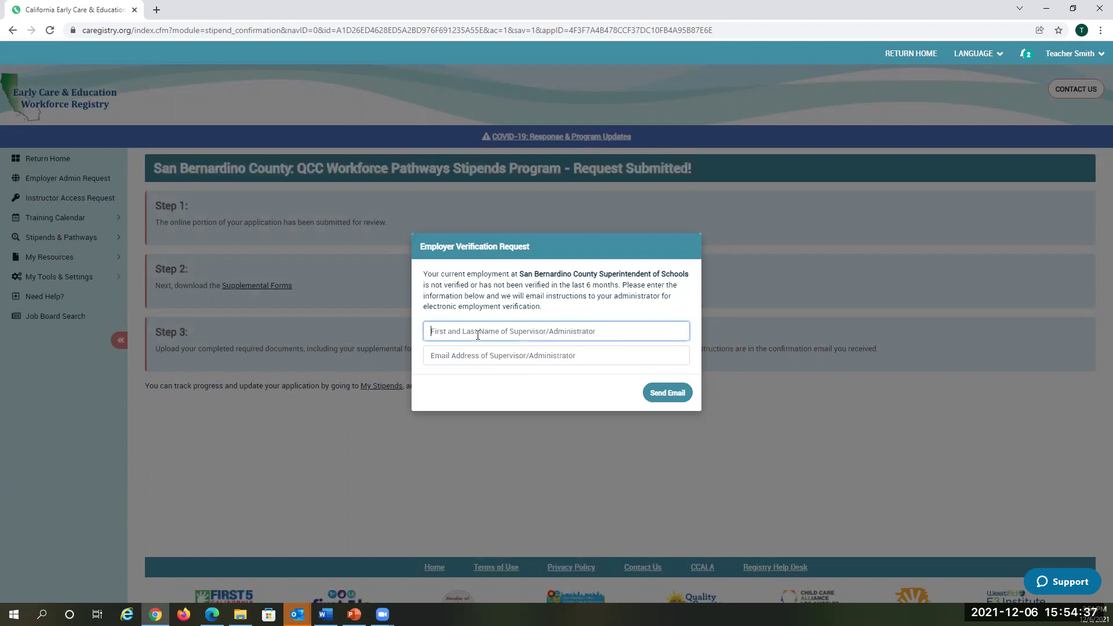
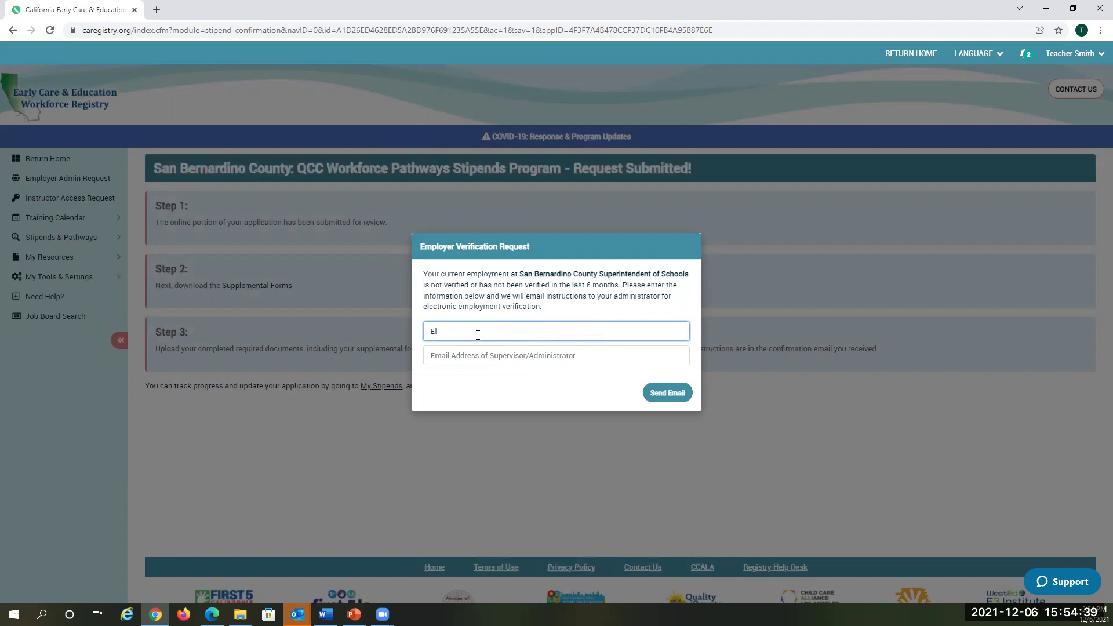
left_click(469, 362)
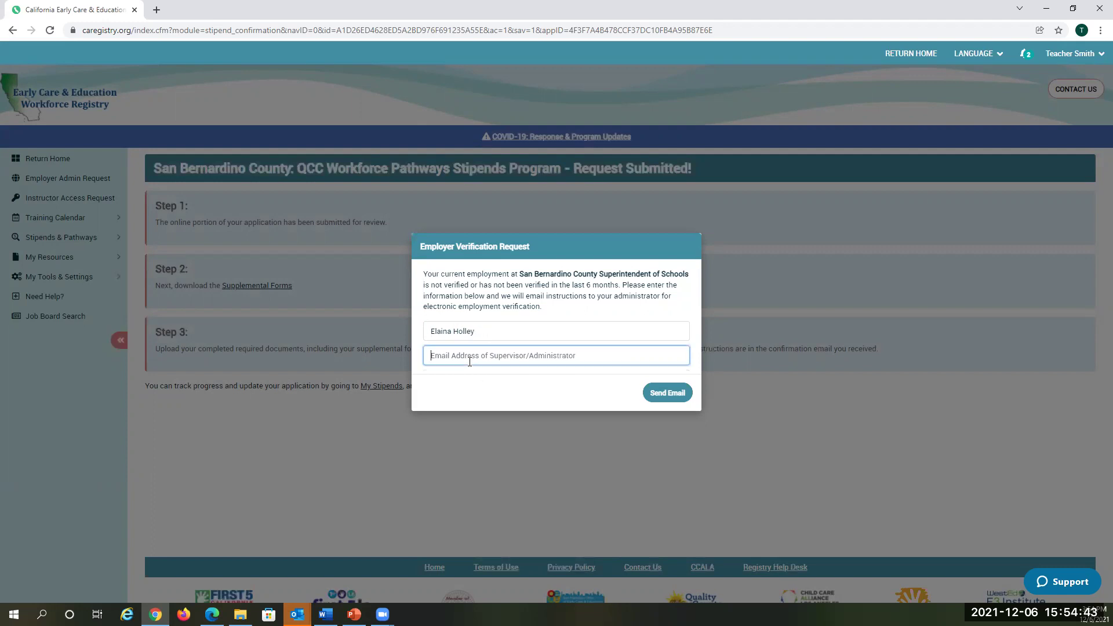
left_click(653, 400)
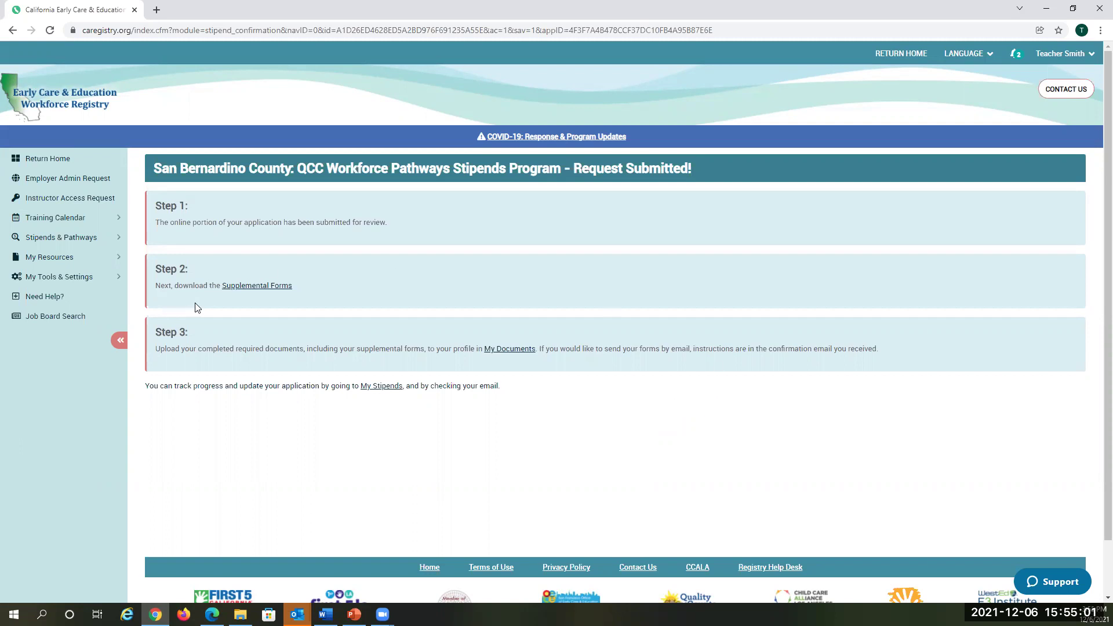
left_click(260, 287)
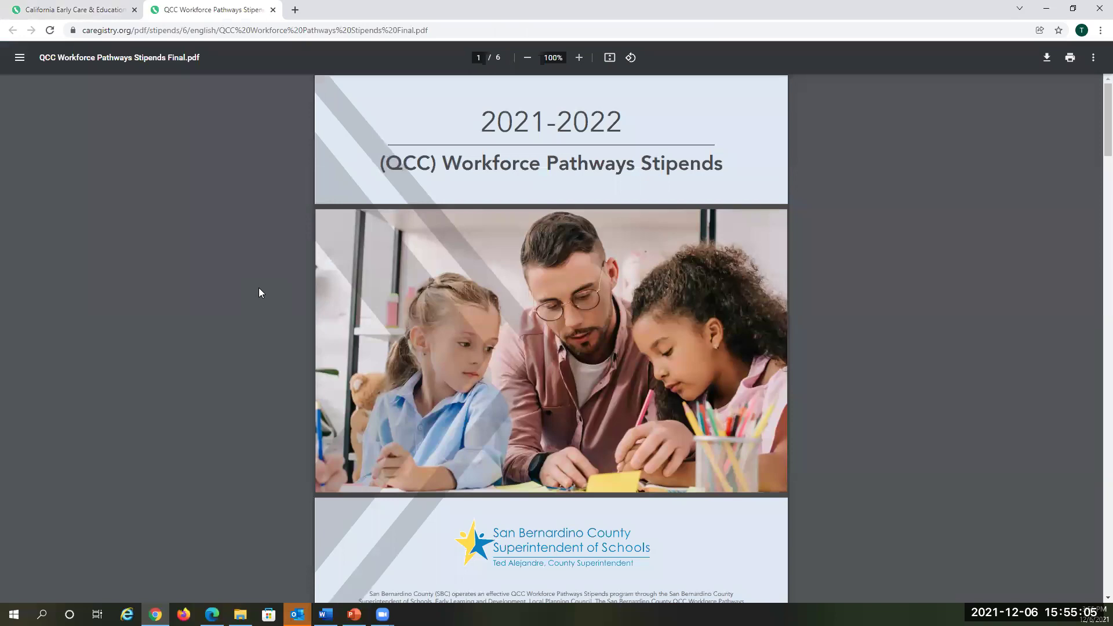
scroll(832, 445, "down", 8)
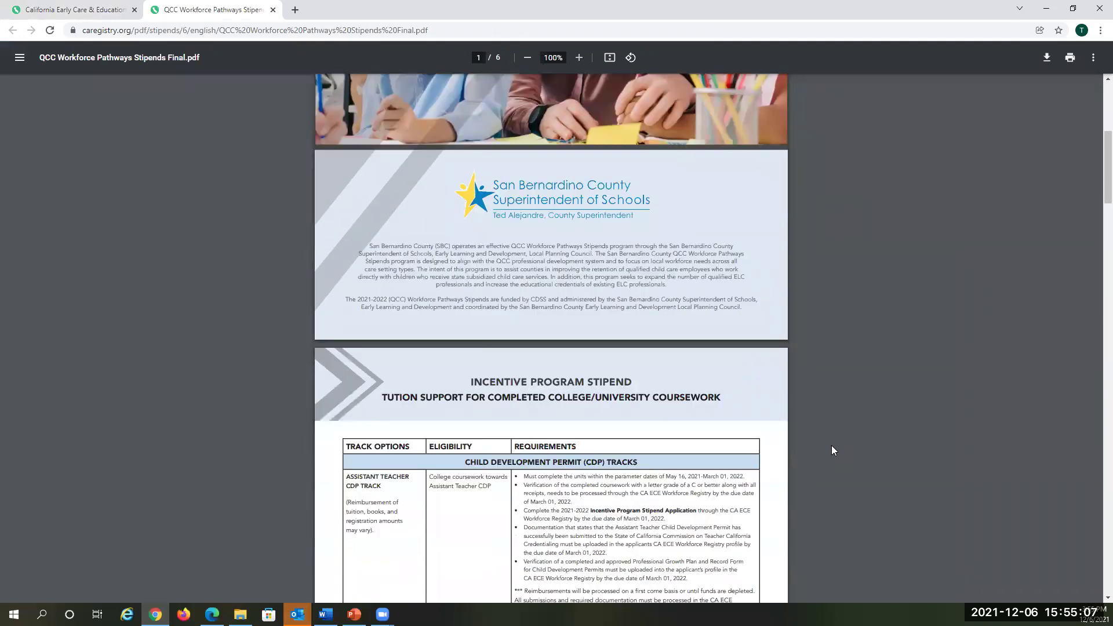
scroll(832, 446, "down", 16)
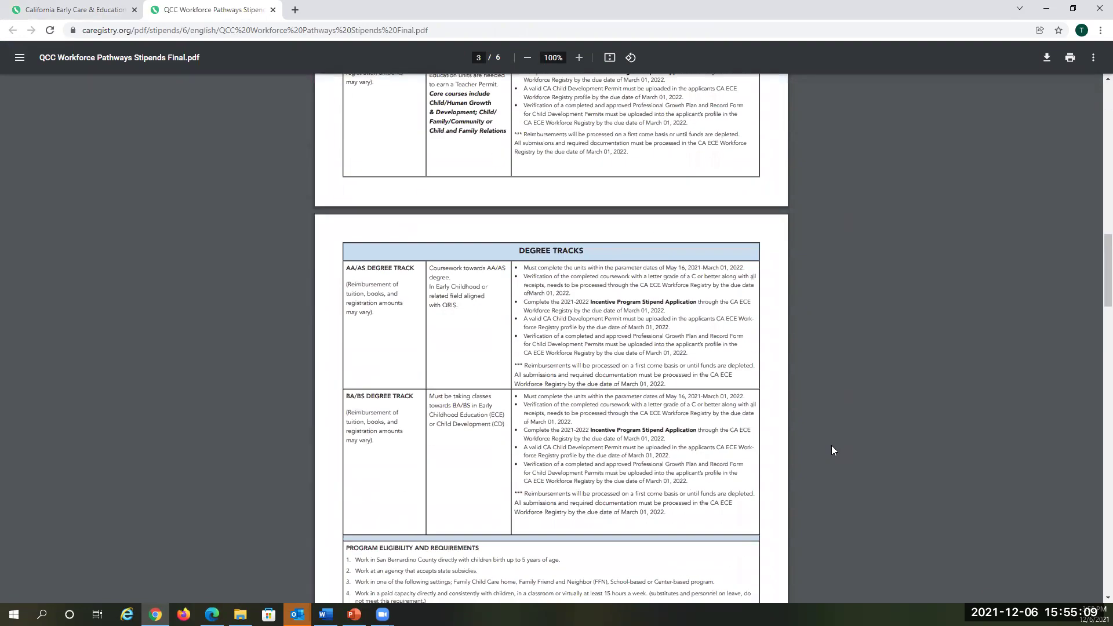
scroll(831, 445, "down", 7)
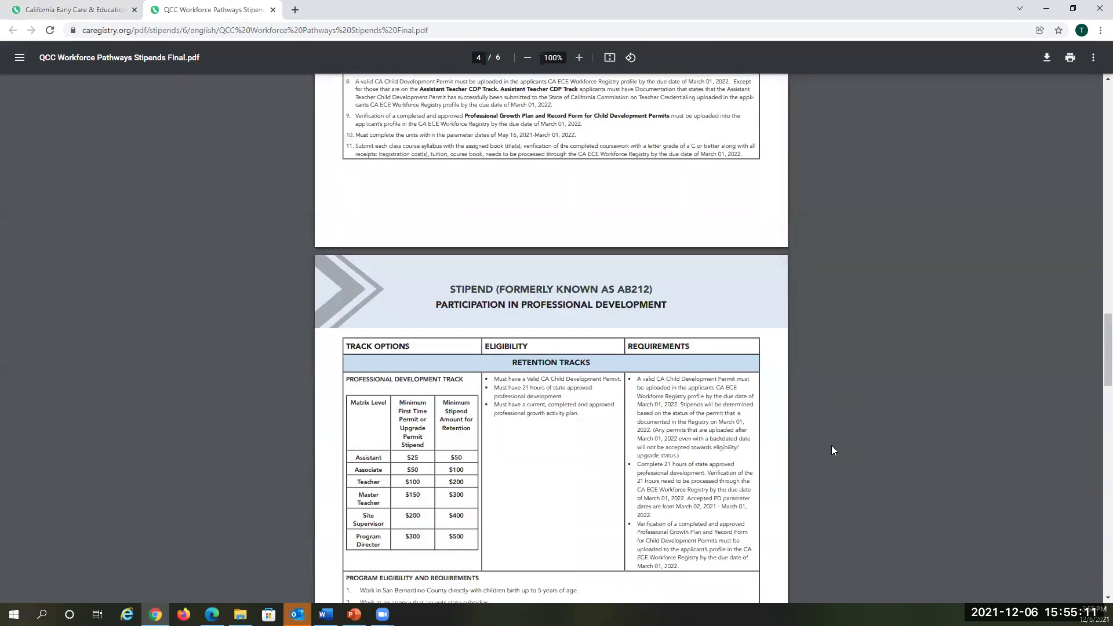
left_click(273, 10)
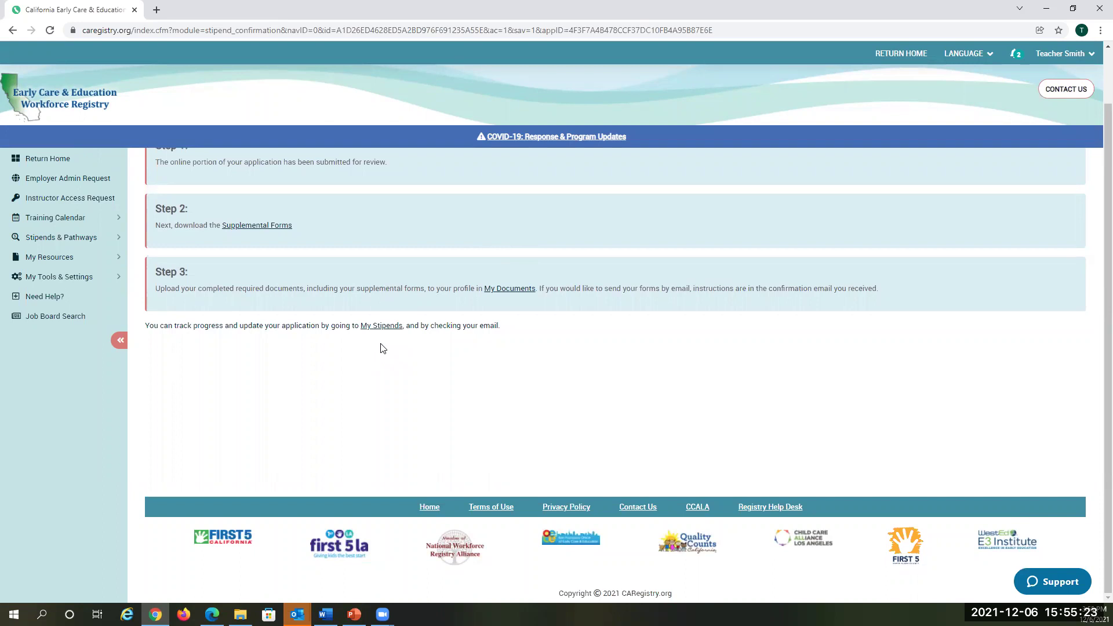
left_click(513, 291)
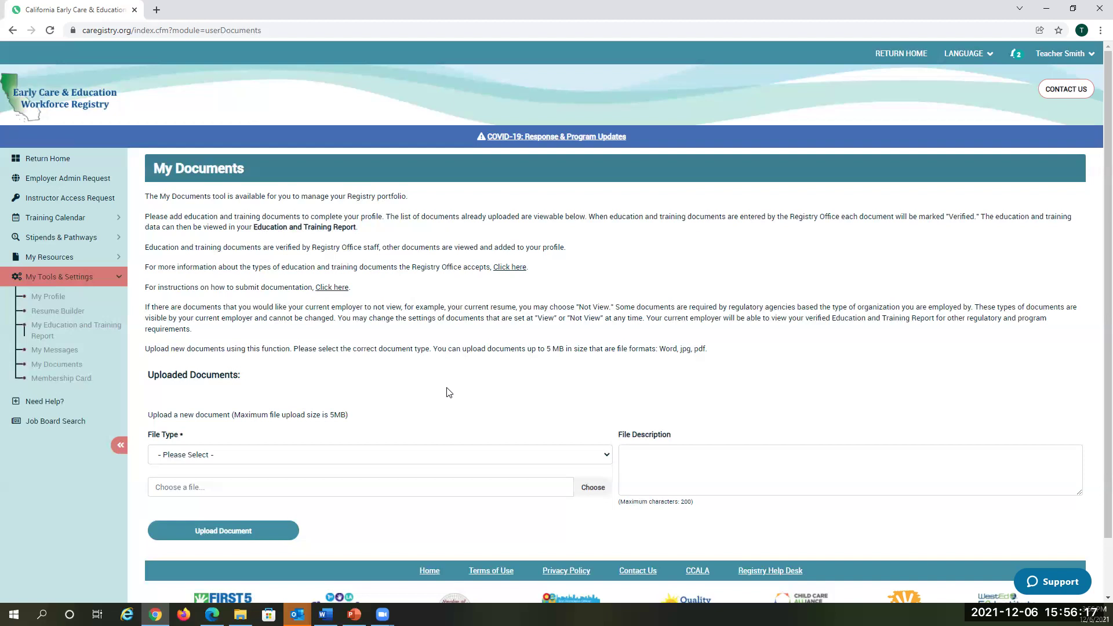
Step: Check the empty My Documents page and expand Stipends & Pathways in the sidebar
scroll(447, 392, "down", 1)
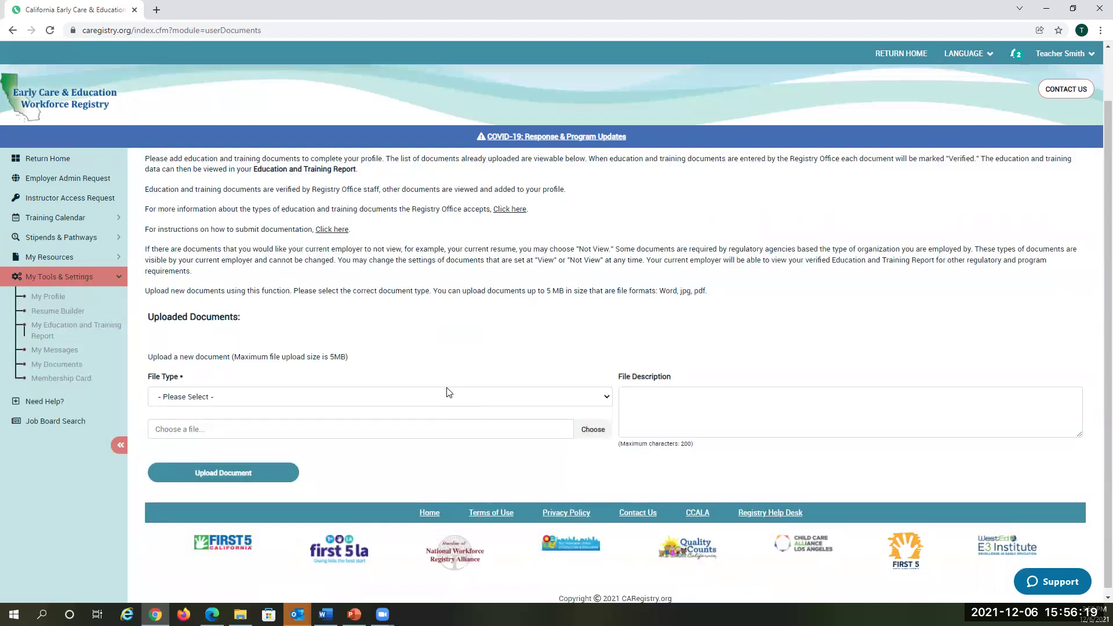
scroll(446, 392, "up", 1)
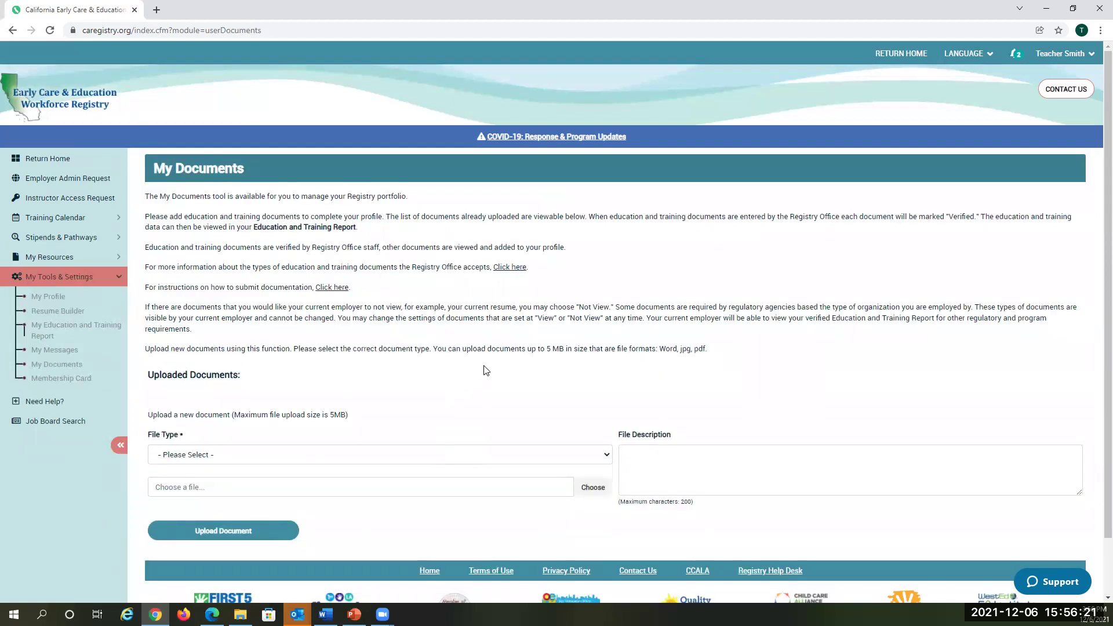
left_click(65, 239)
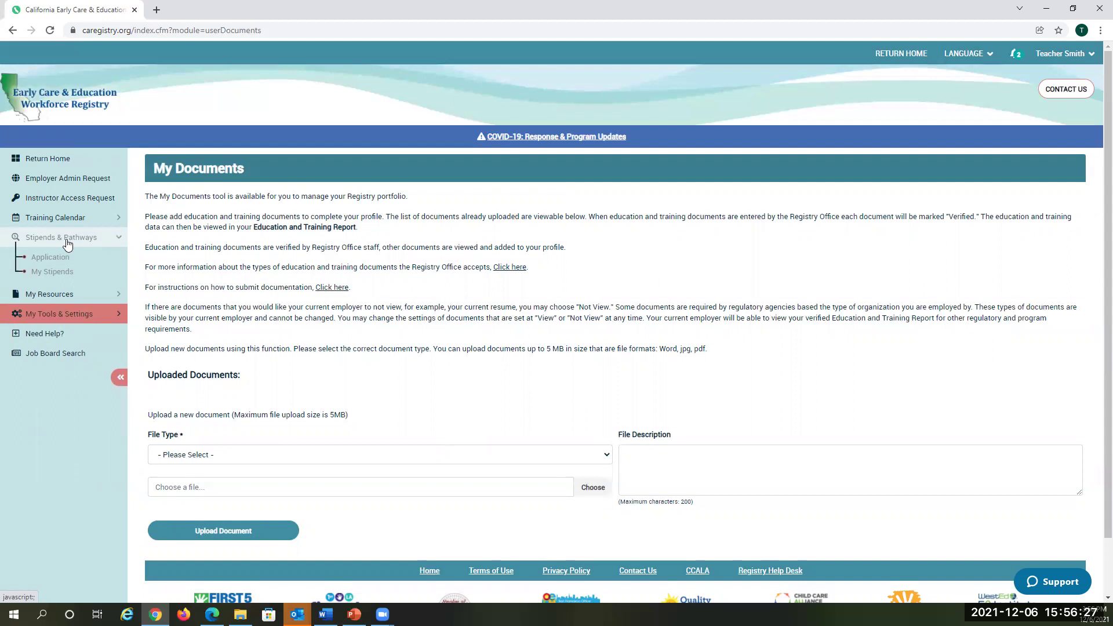
Step: In My Stipends, view the newest San Bernardino County QCC request's details, then return to the list
left_click(38, 273)
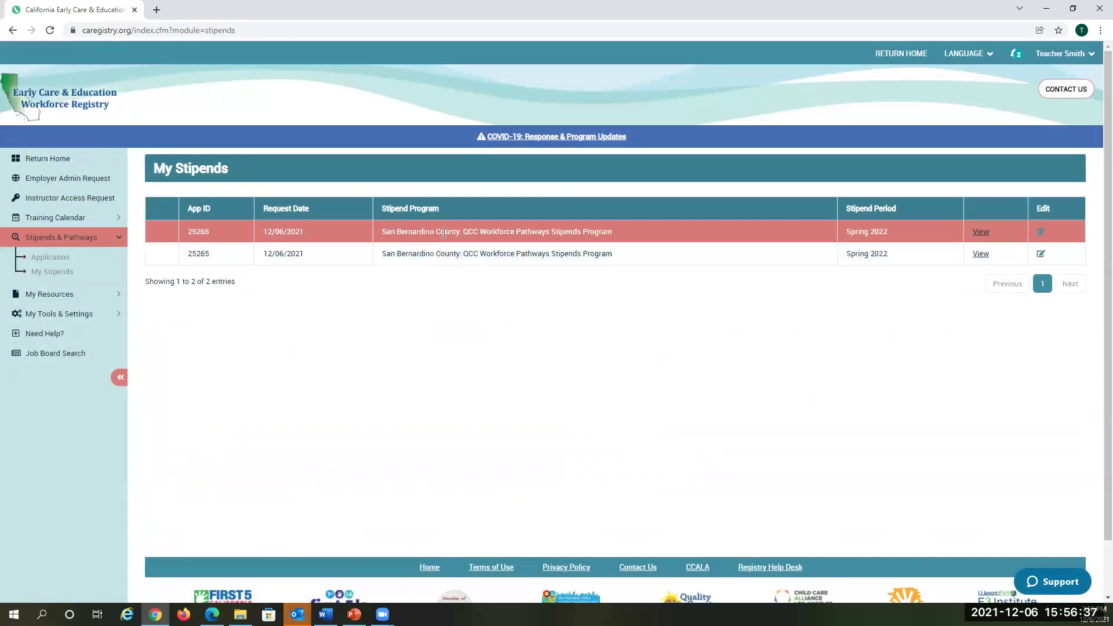
left_click(982, 234)
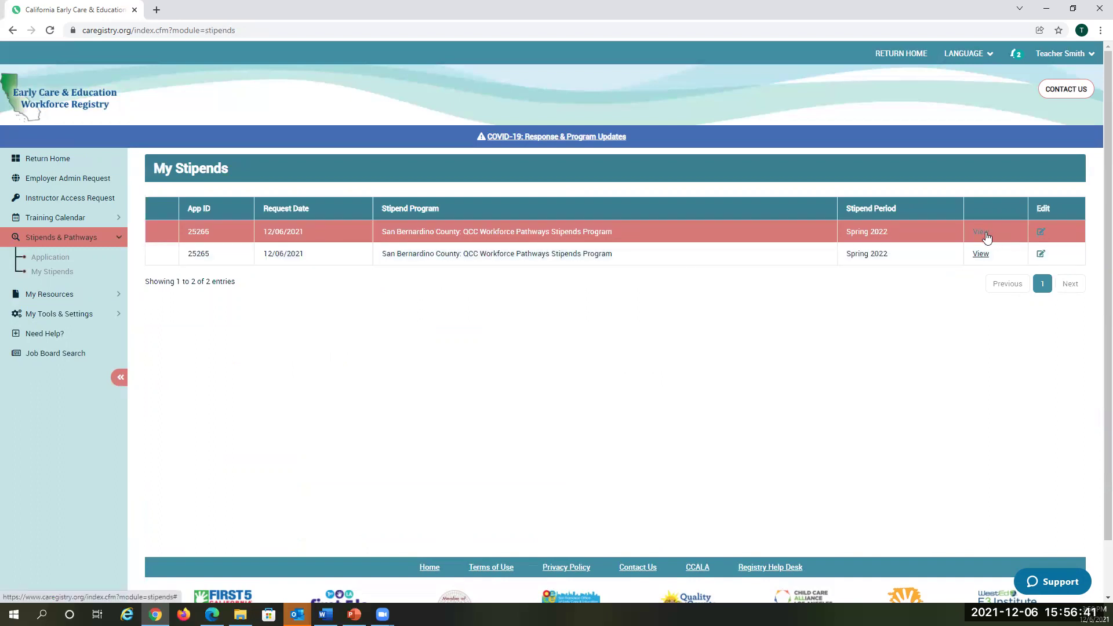
left_click(986, 237)
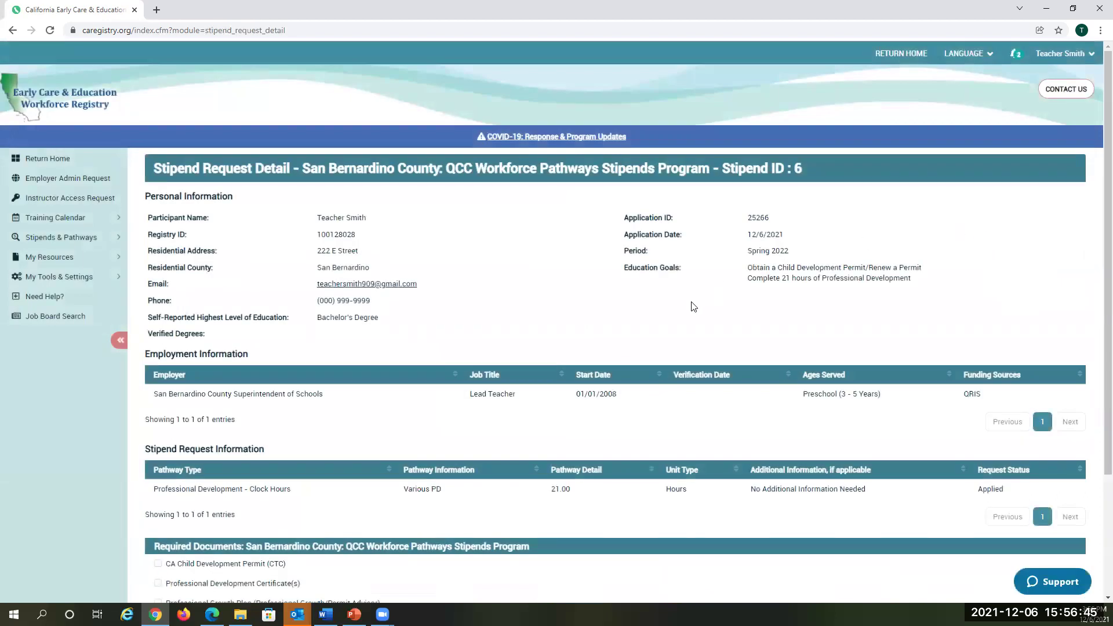
scroll(684, 319, "down", 2)
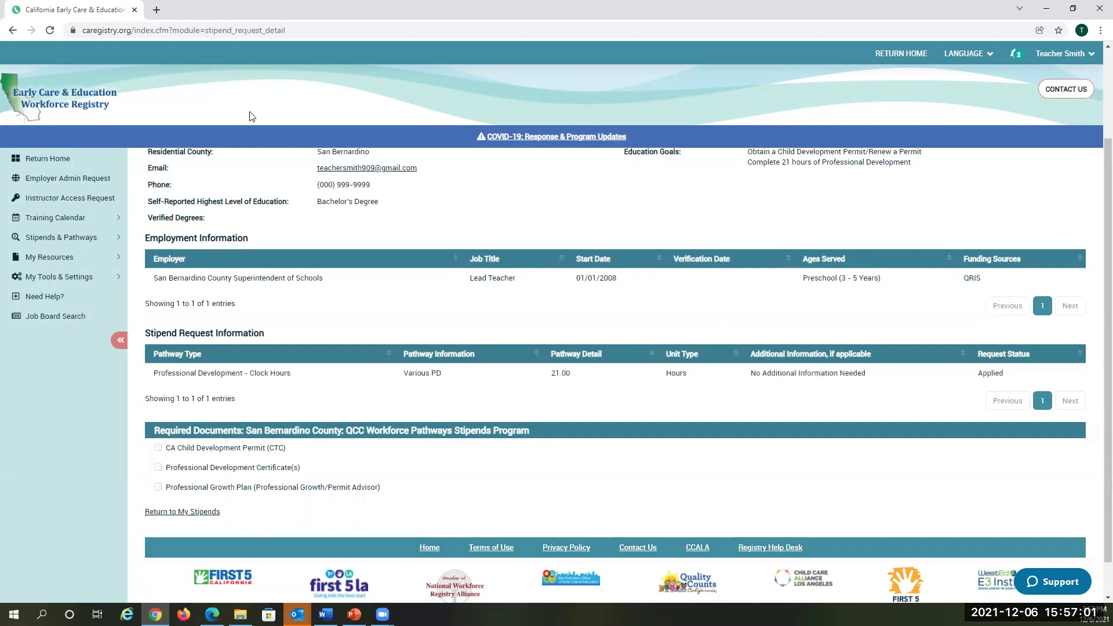
left_click(72, 237)
left_click(62, 273)
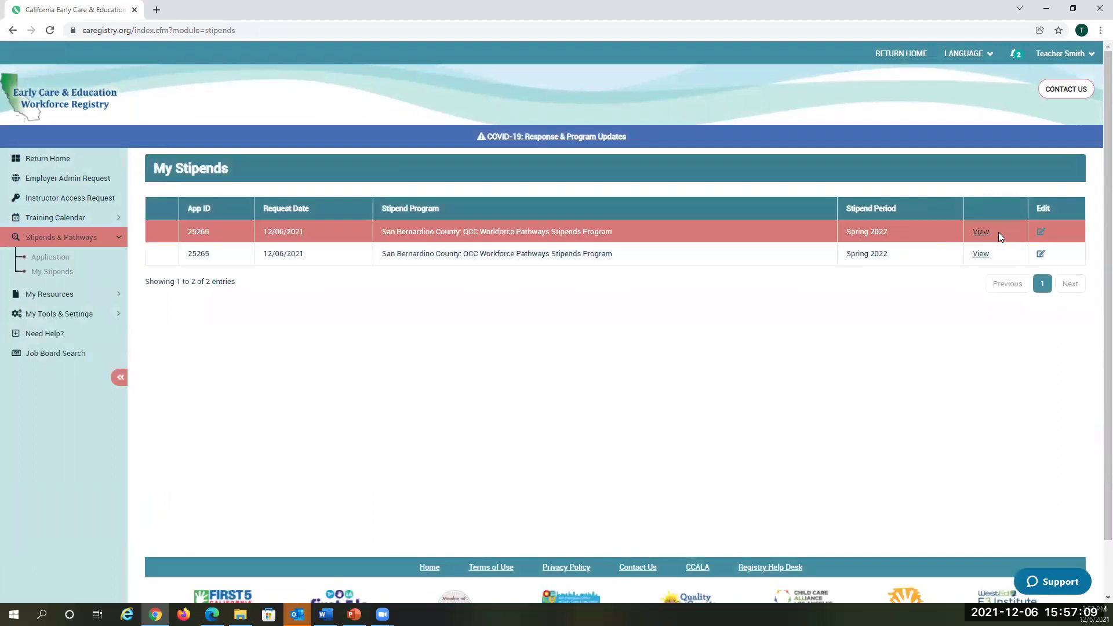
left_click(980, 233)
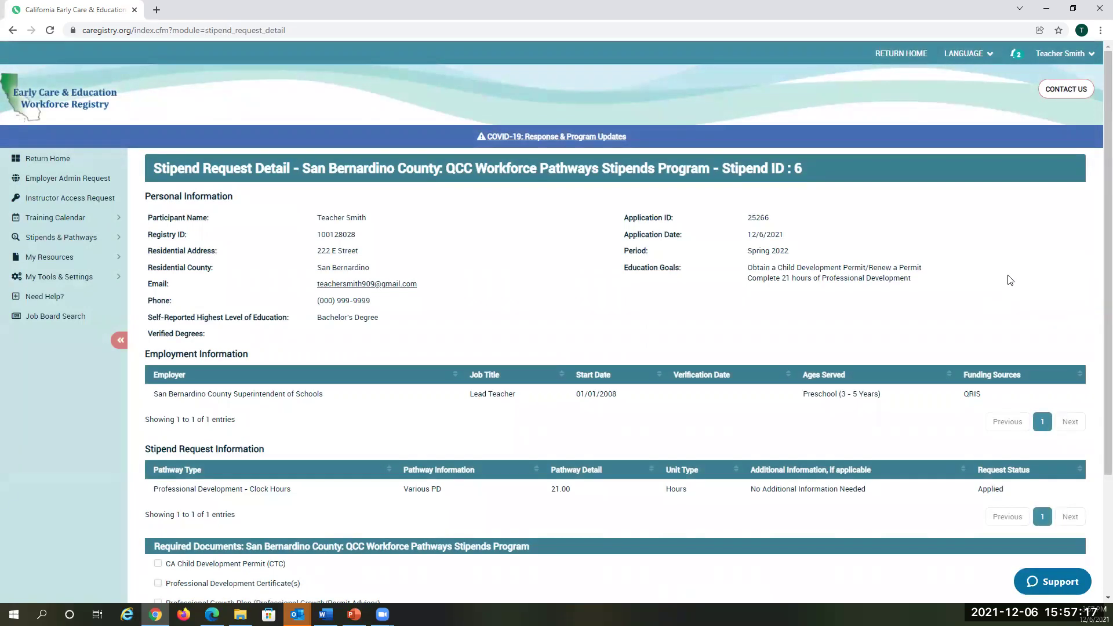
scroll(997, 301, "down", 2)
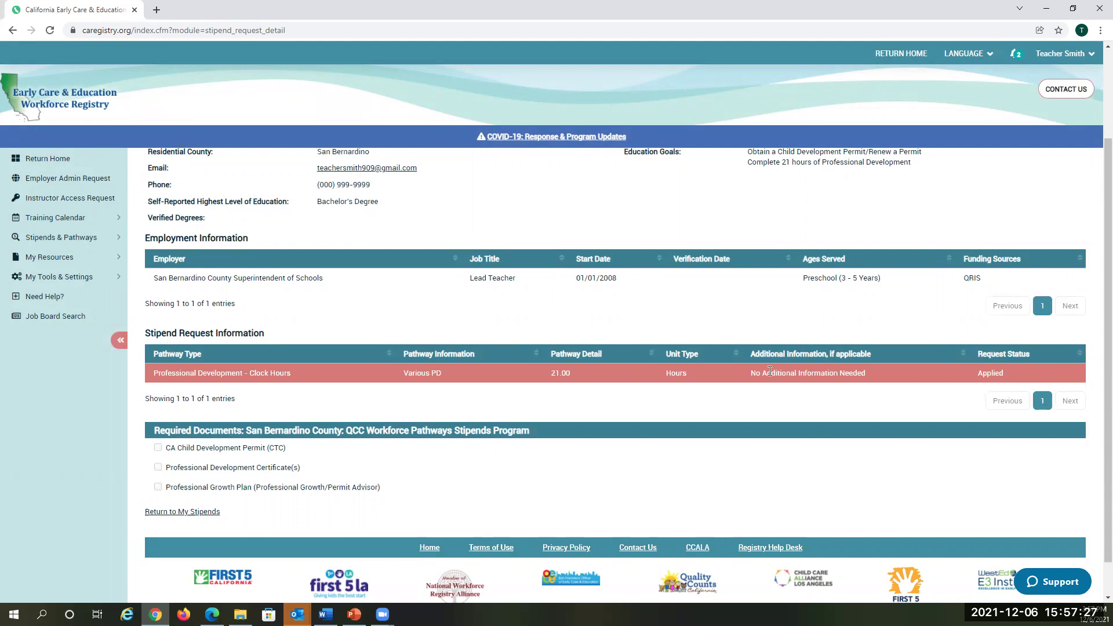
scroll(716, 372, "down", 1)
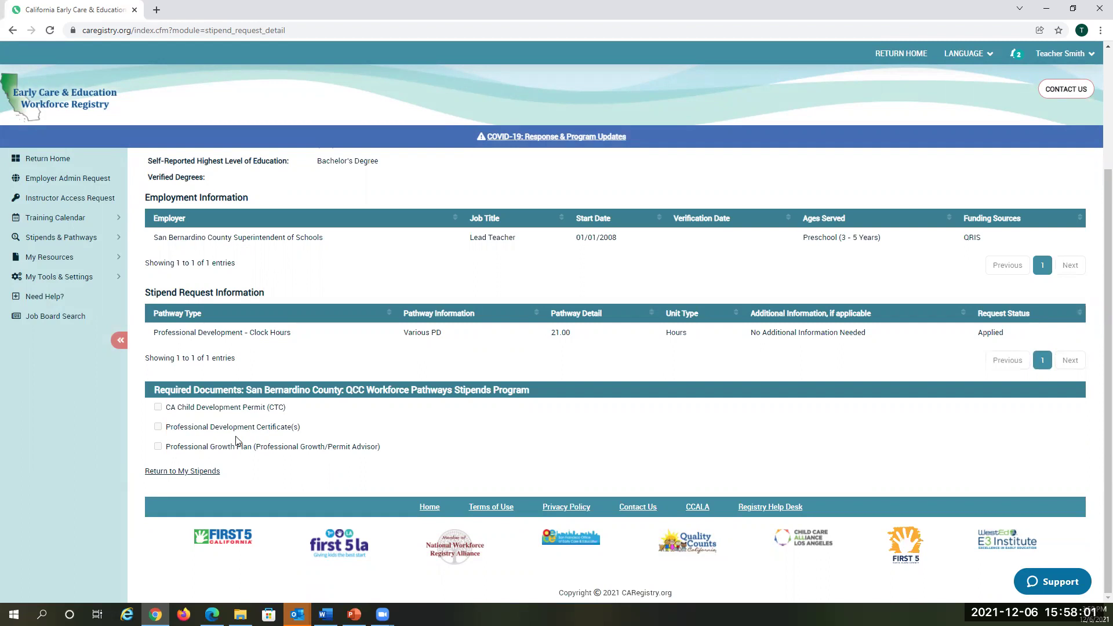
left_click(218, 470)
scroll(440, 453, "up", 1)
scroll(441, 450, "up", 2)
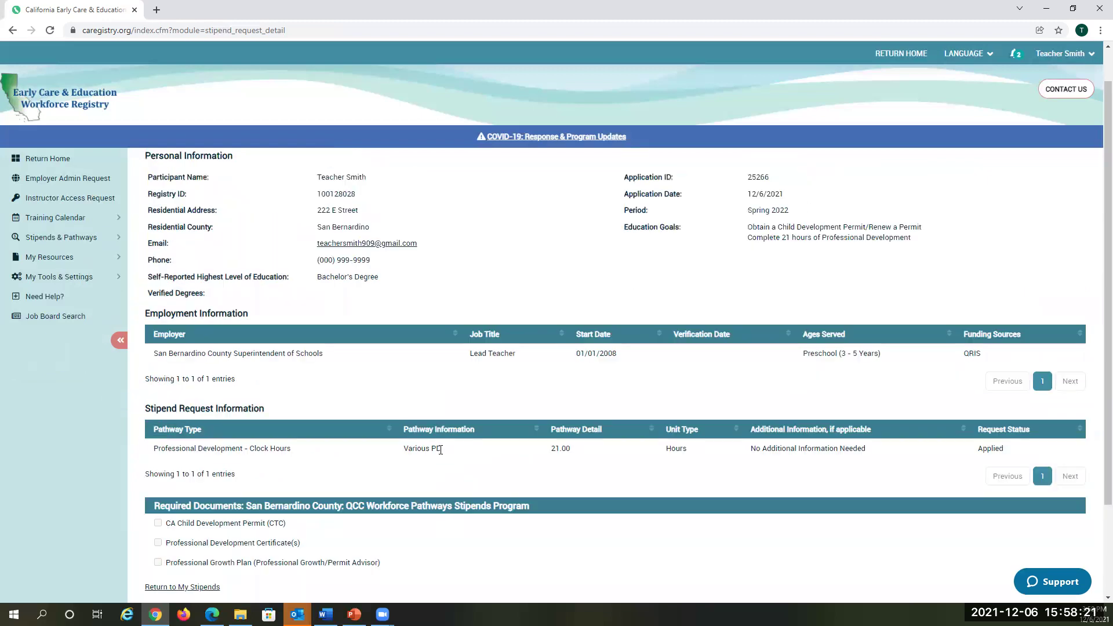